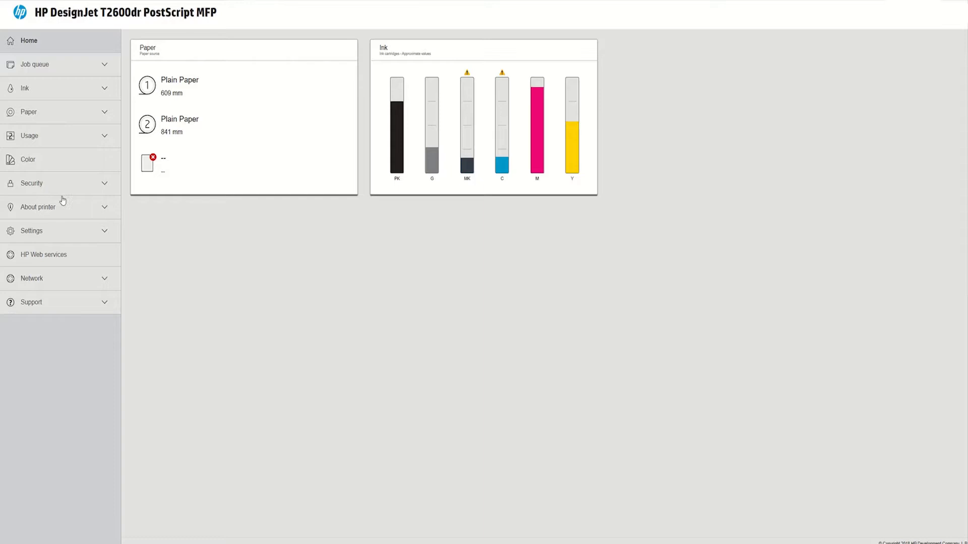
Step: Open Security > Access Control and scroll down to the Sign-In and Permissions Policies
click(40, 184)
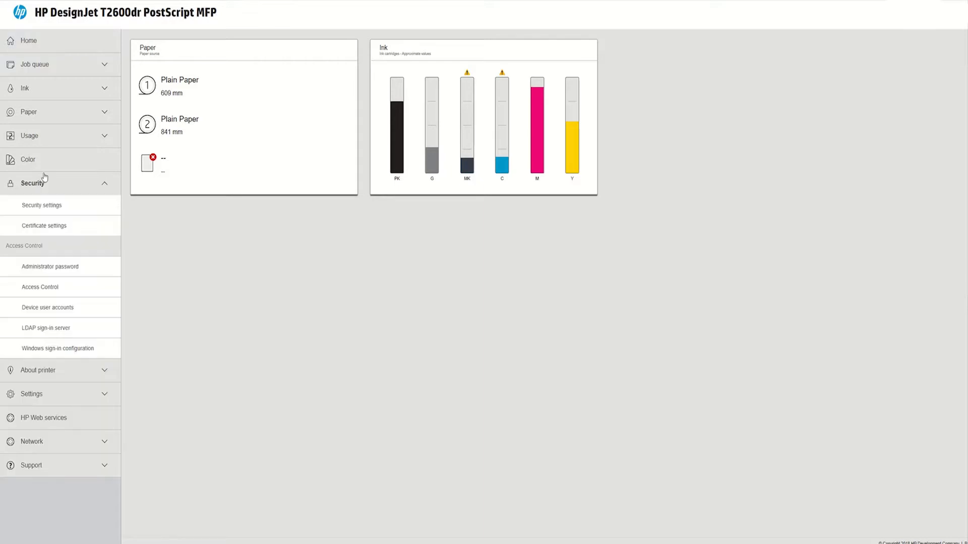
click(32, 291)
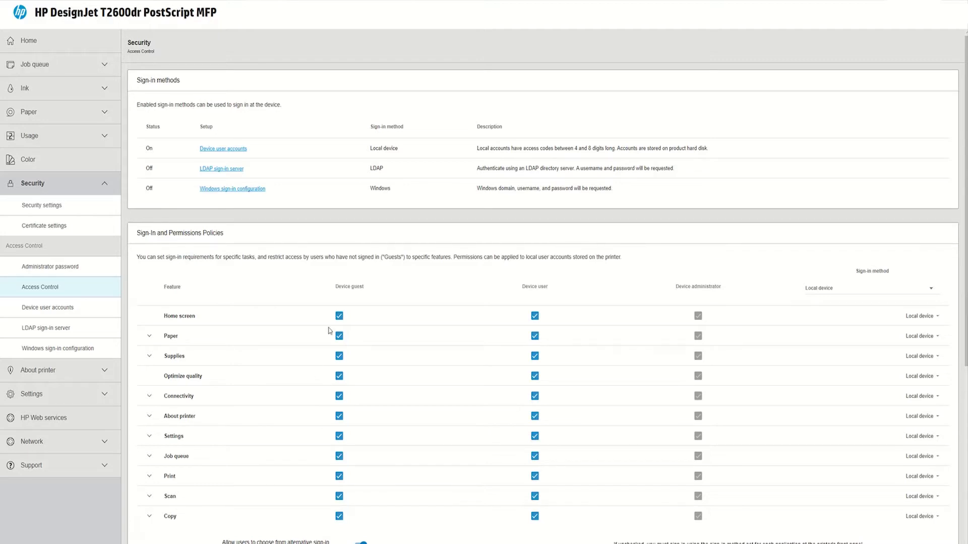
scroll(328, 331, down, 2)
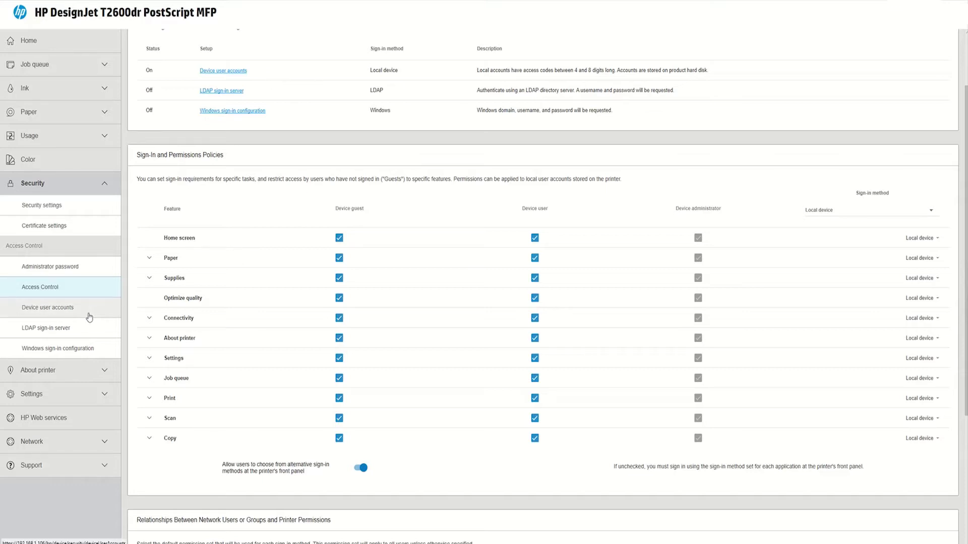
Step: Add a device user account with name, email, four-digit access code and the Device user permission set
click(31, 313)
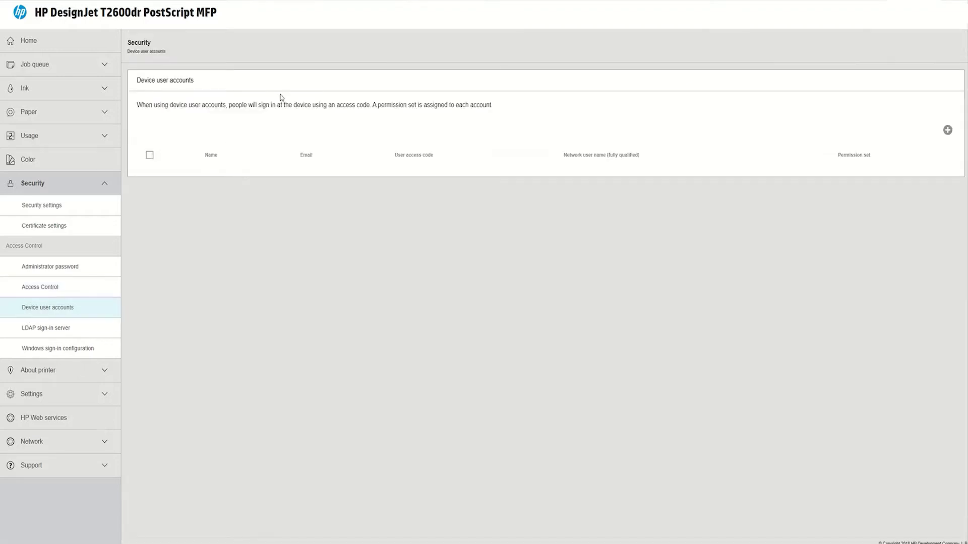
click(948, 130)
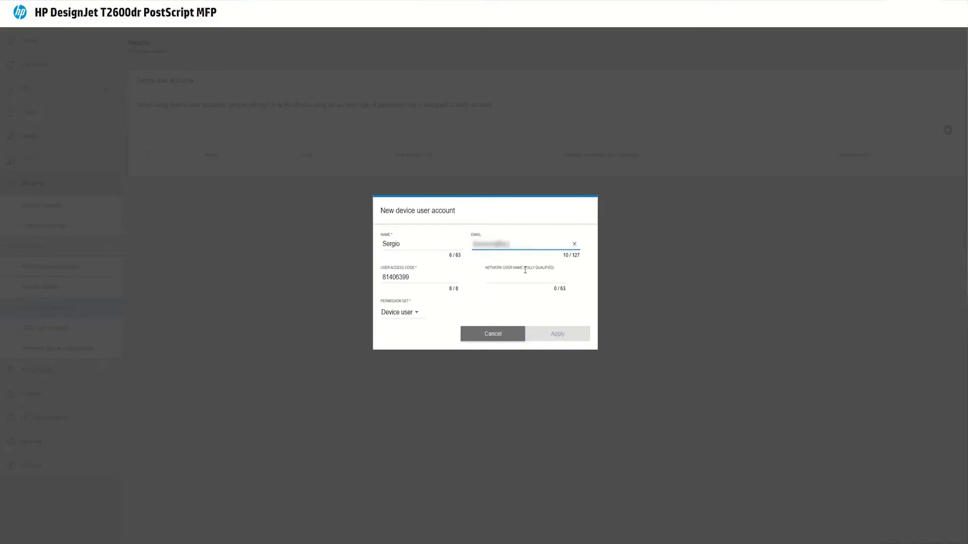
key(Tab)
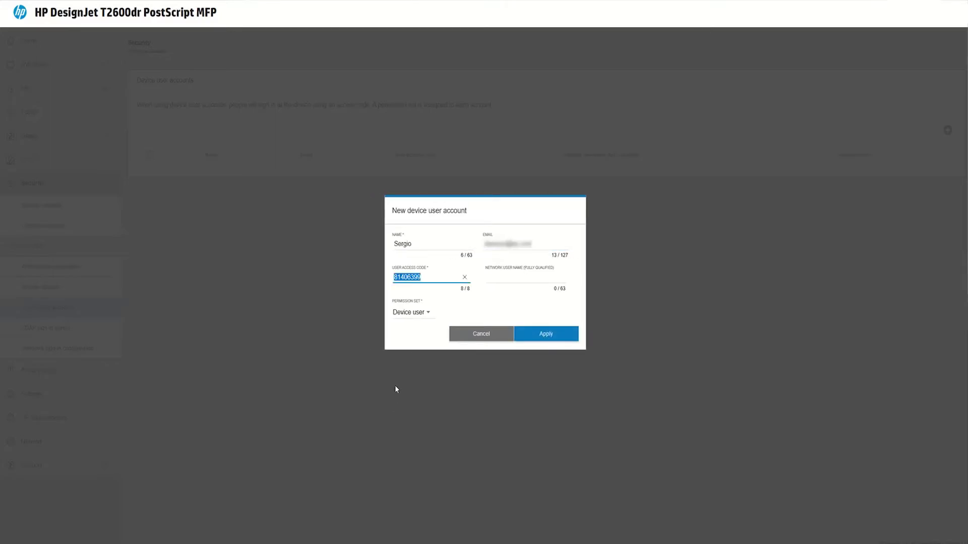
click(418, 314)
click(538, 340)
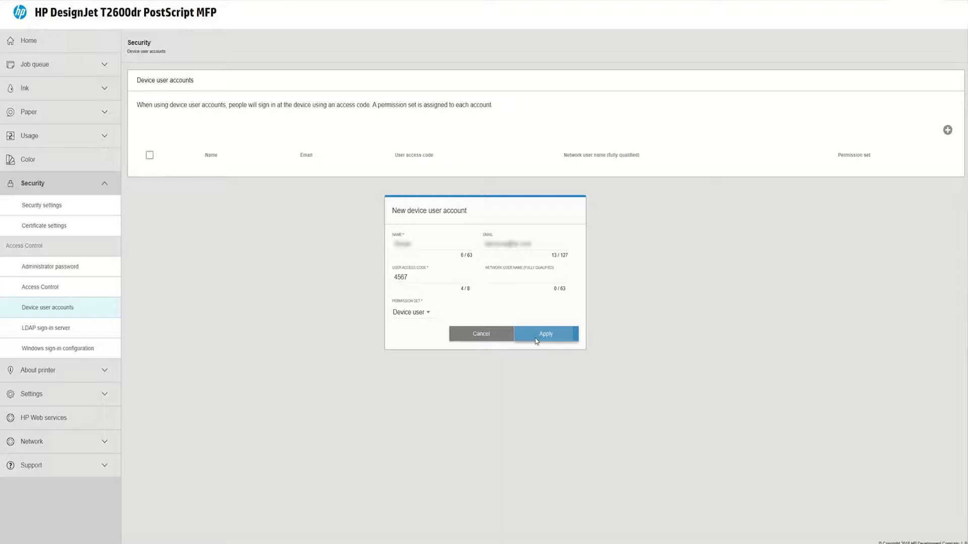
Step: Return to Access Control and expand and collapse the Paper, Supplies, Connectivity and Settings groups
click(38, 287)
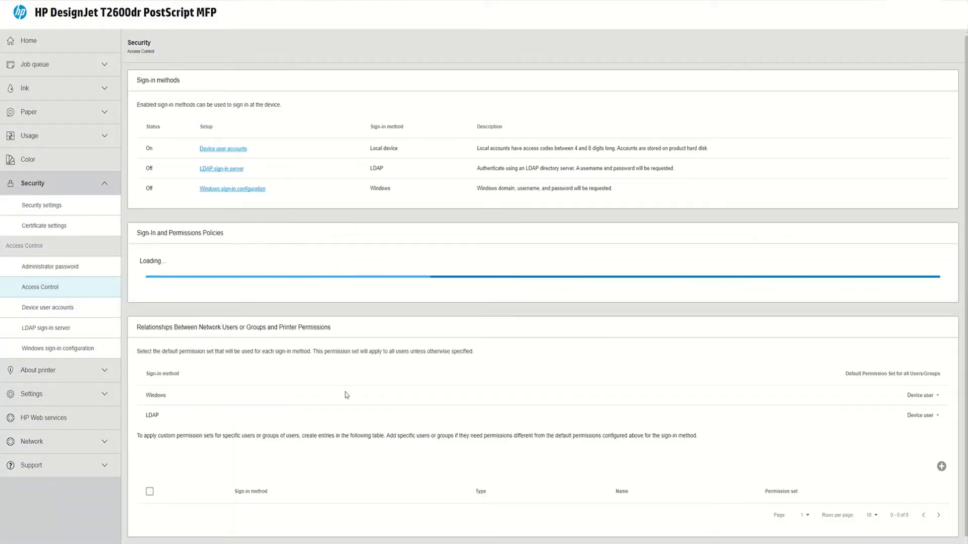
scroll(347, 396, down, 2)
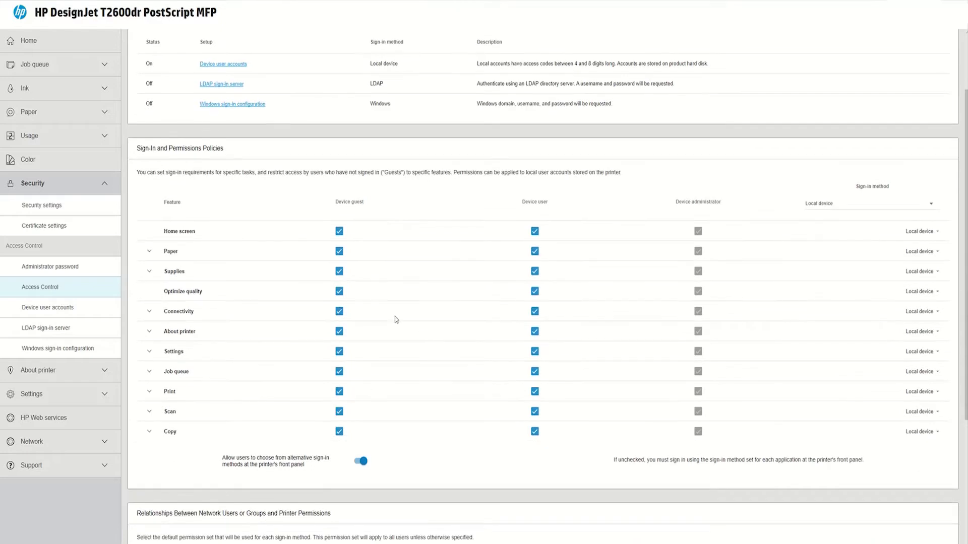
click(149, 252)
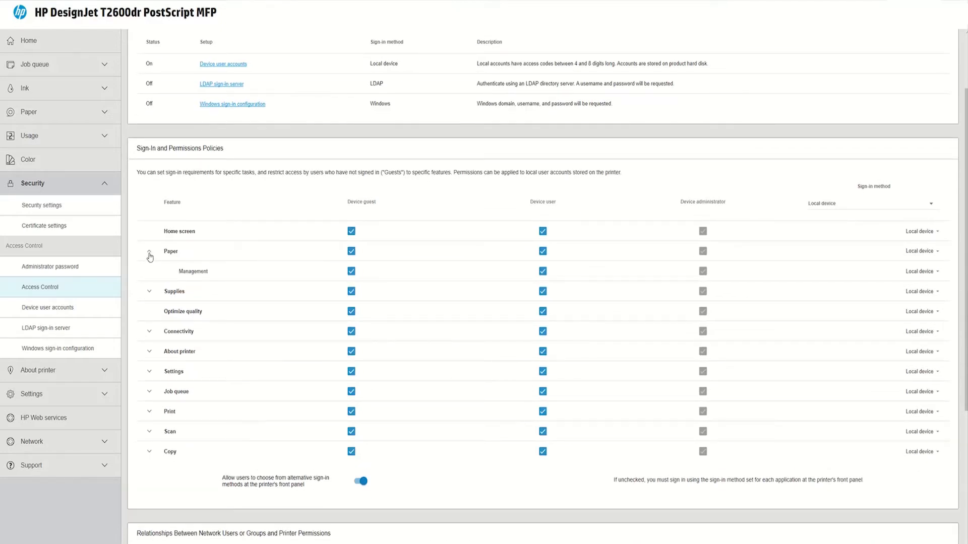
click(149, 255)
click(151, 273)
click(151, 274)
click(149, 312)
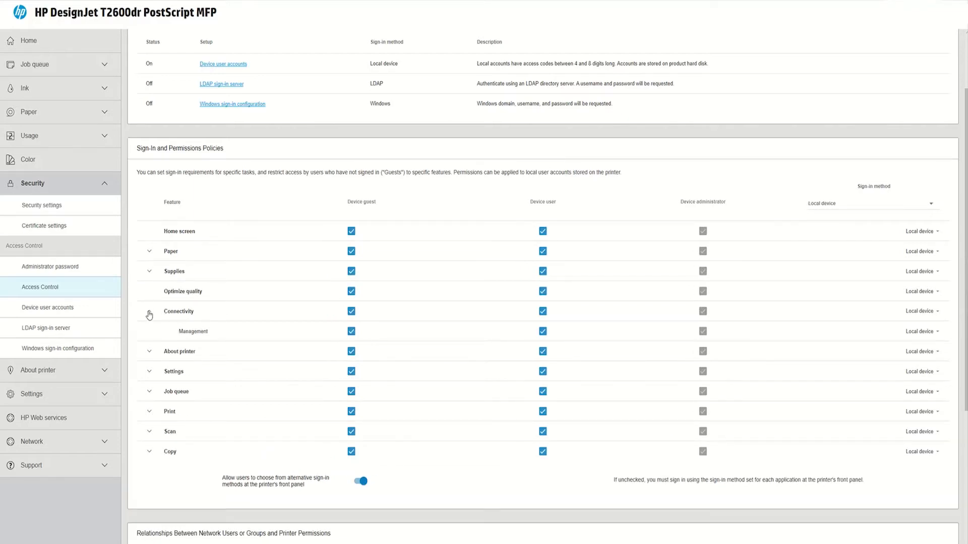
click(149, 313)
click(150, 354)
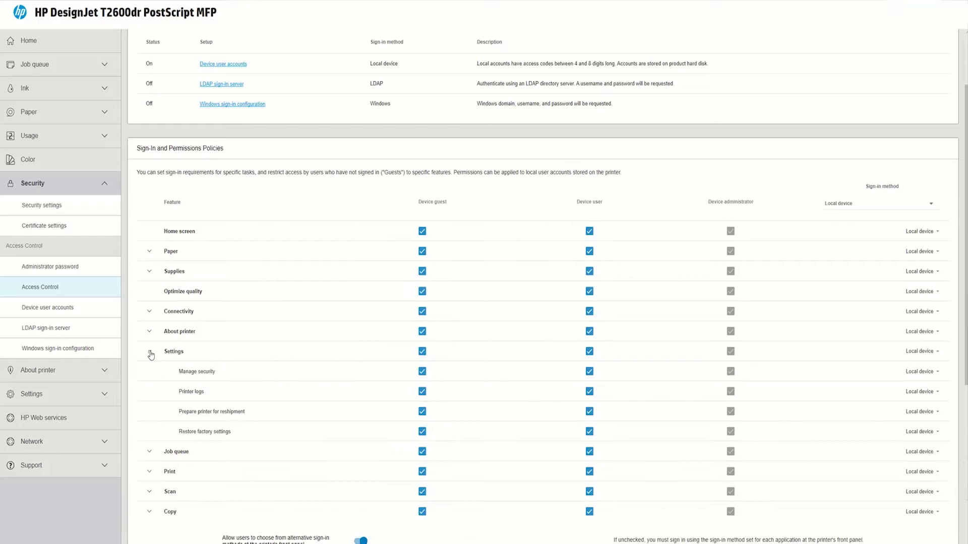
click(150, 354)
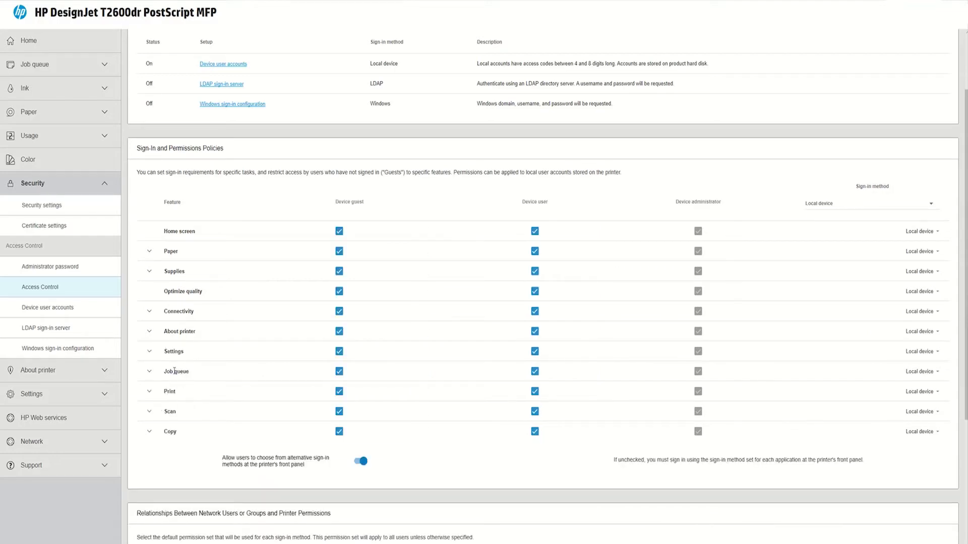
Step: Uncheck Device guest for Job queue, Print from USB and Scan to network
click(149, 373)
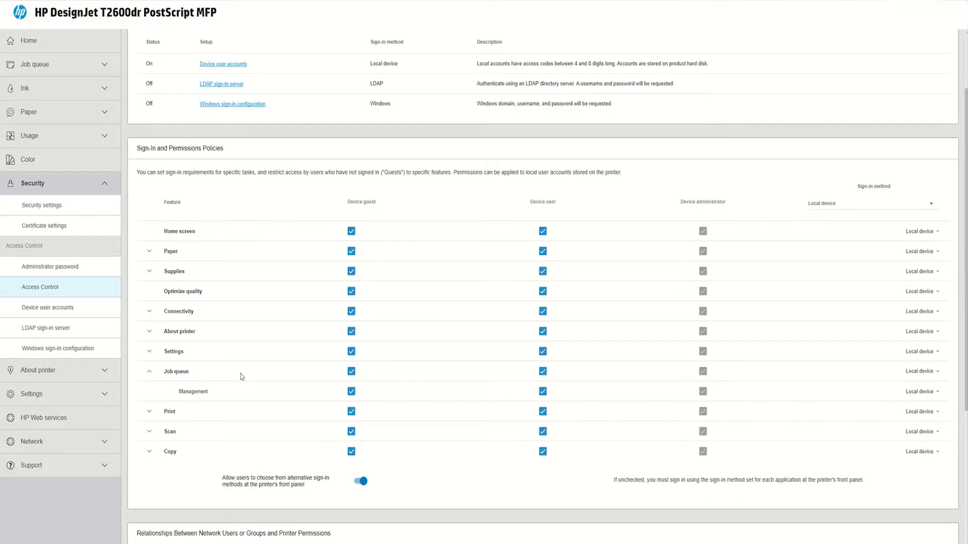
click(351, 372)
click(150, 412)
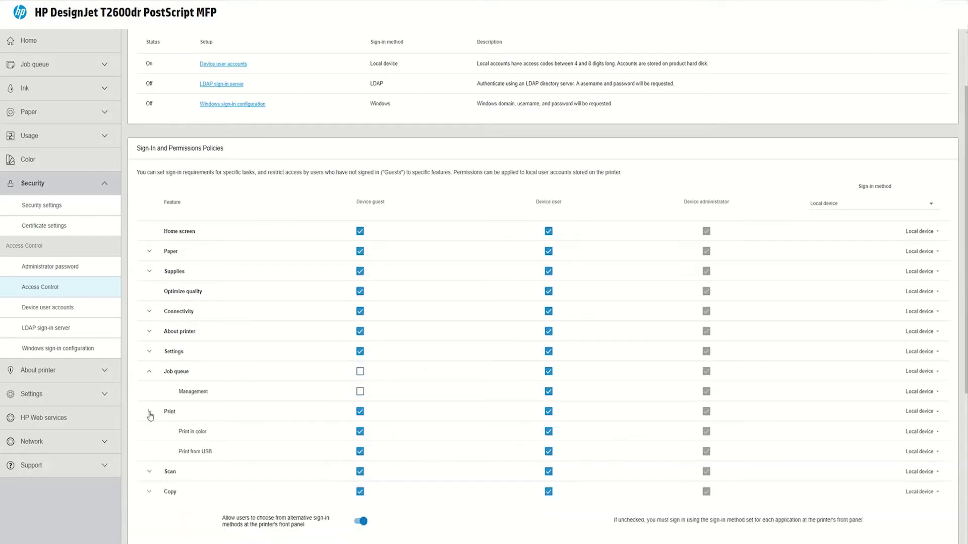
click(361, 453)
click(148, 473)
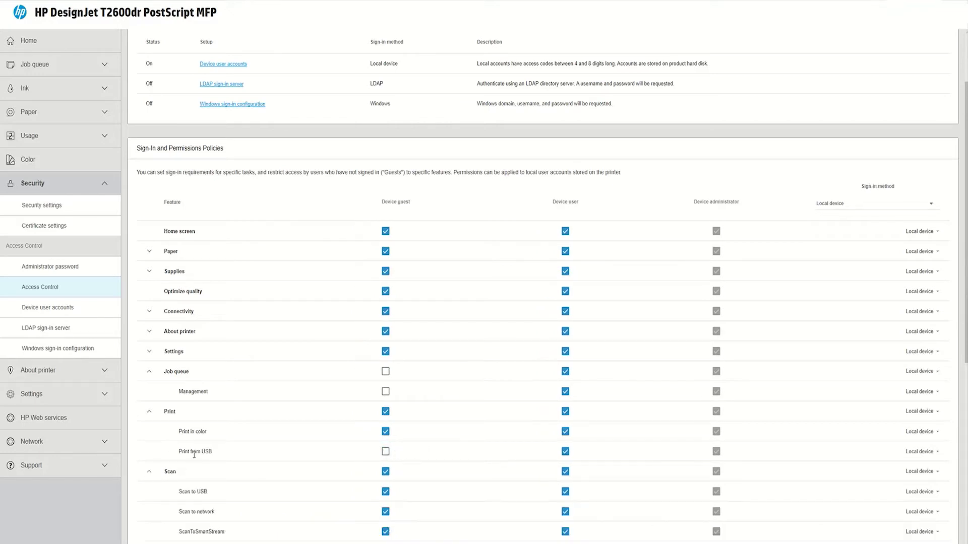
scroll(187, 427, down, 2)
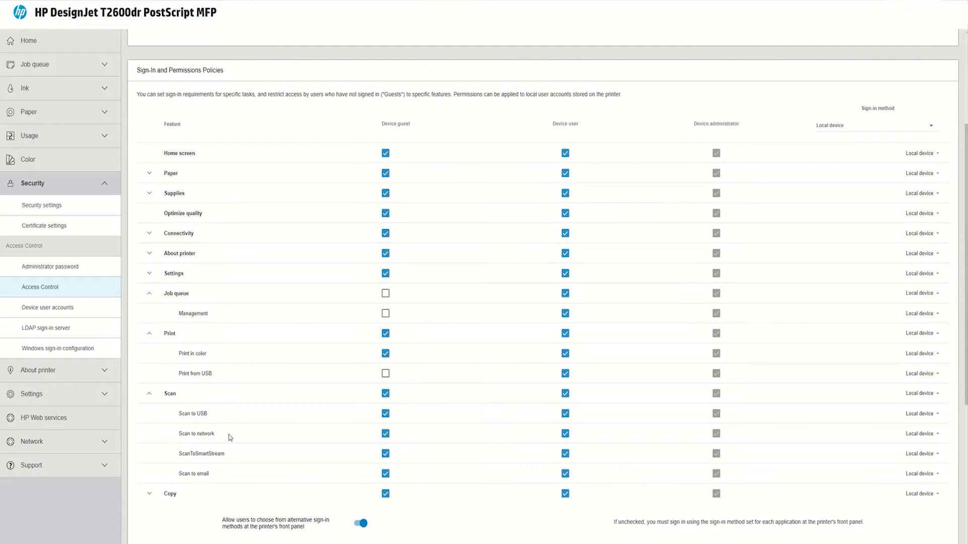
click(387, 435)
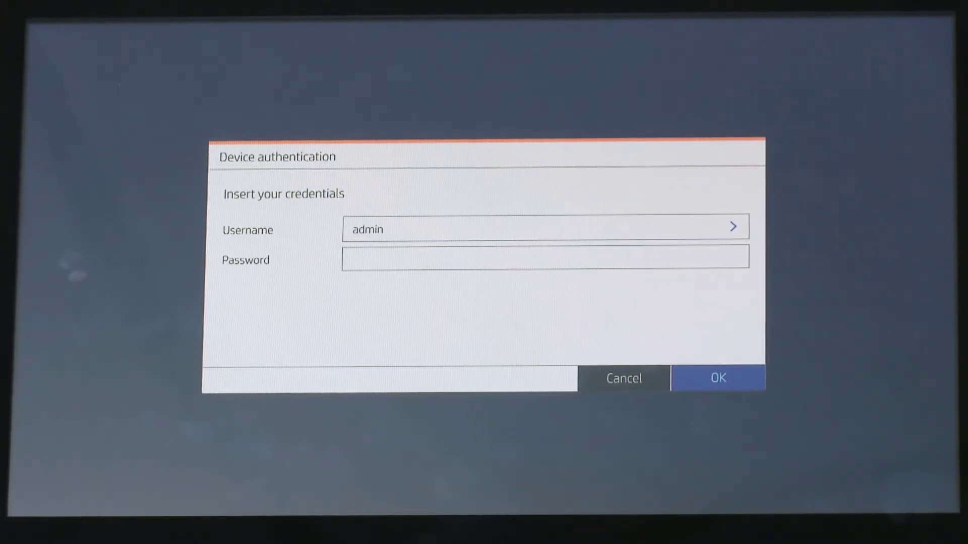
Step: Sign in on the front panel as Device user with its password to reach the Print & Copy job queue
click(383, 228)
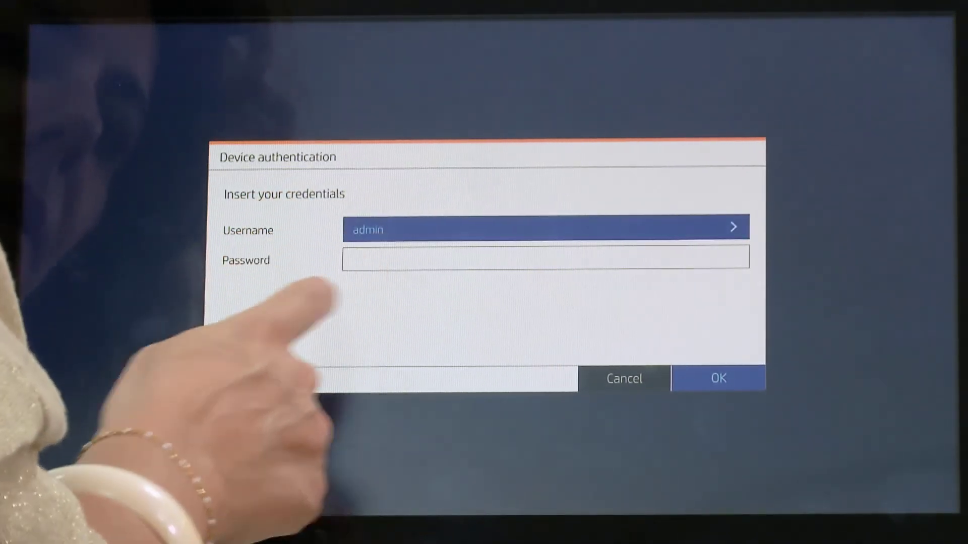
click(225, 187)
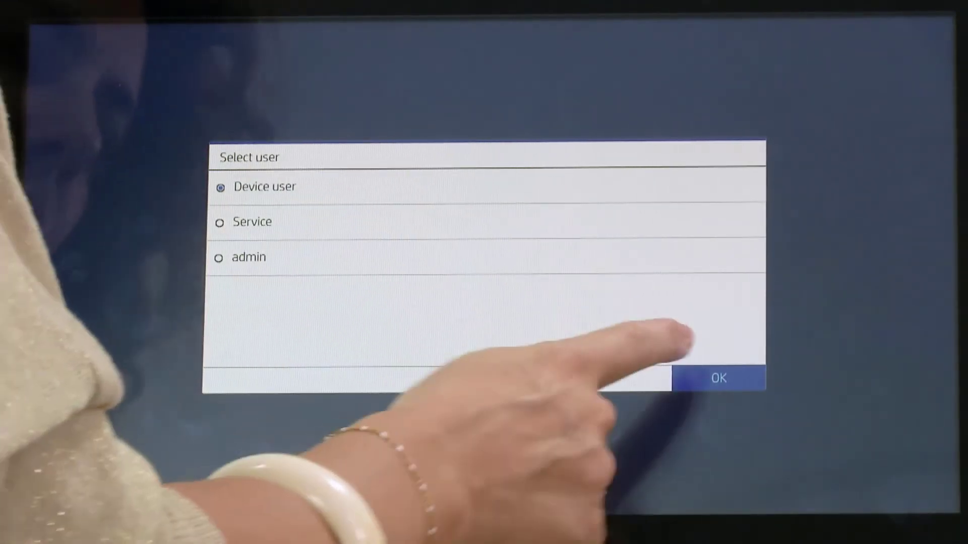
click(711, 378)
click(363, 258)
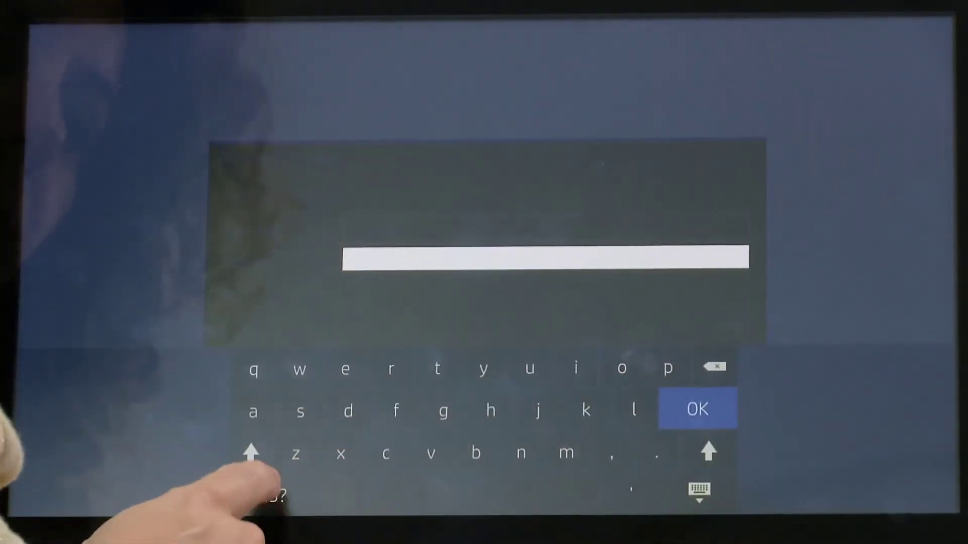
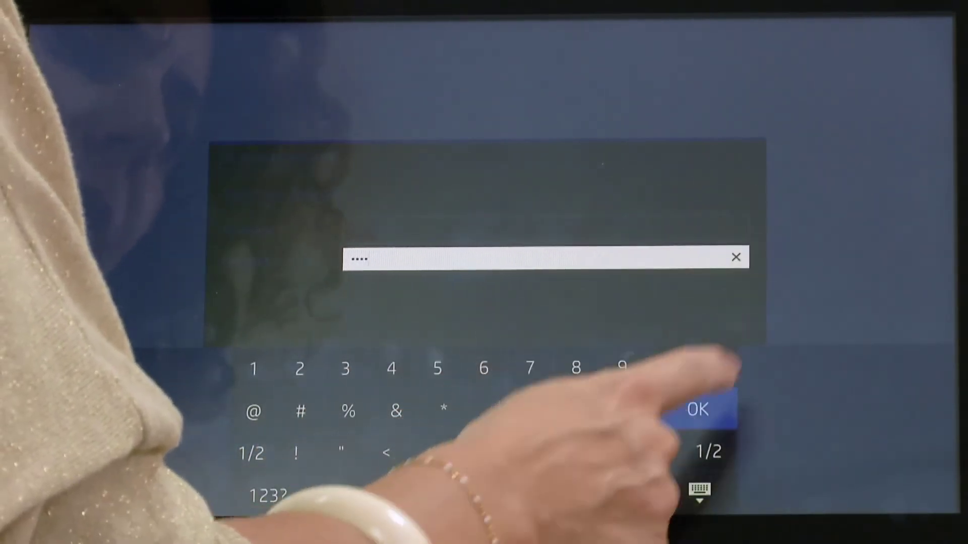
click(697, 409)
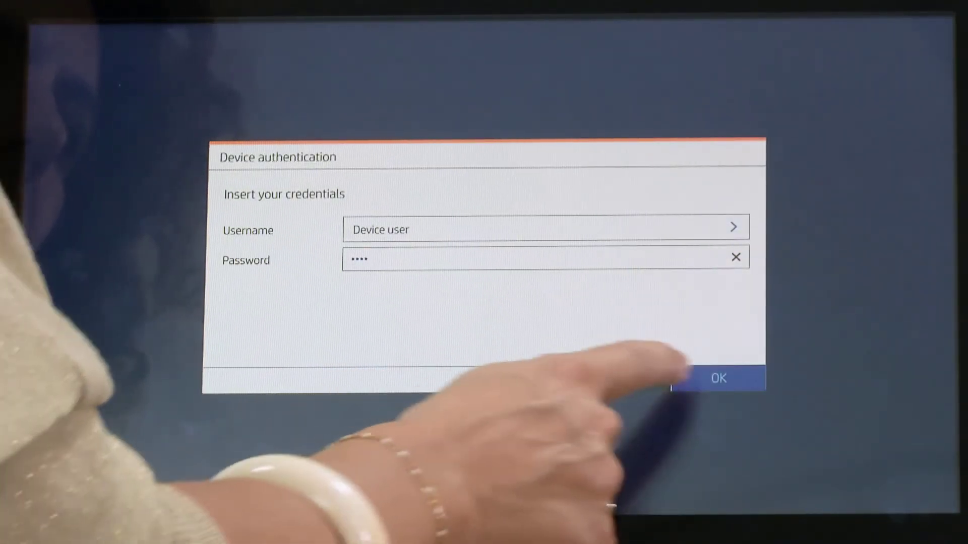
click(703, 377)
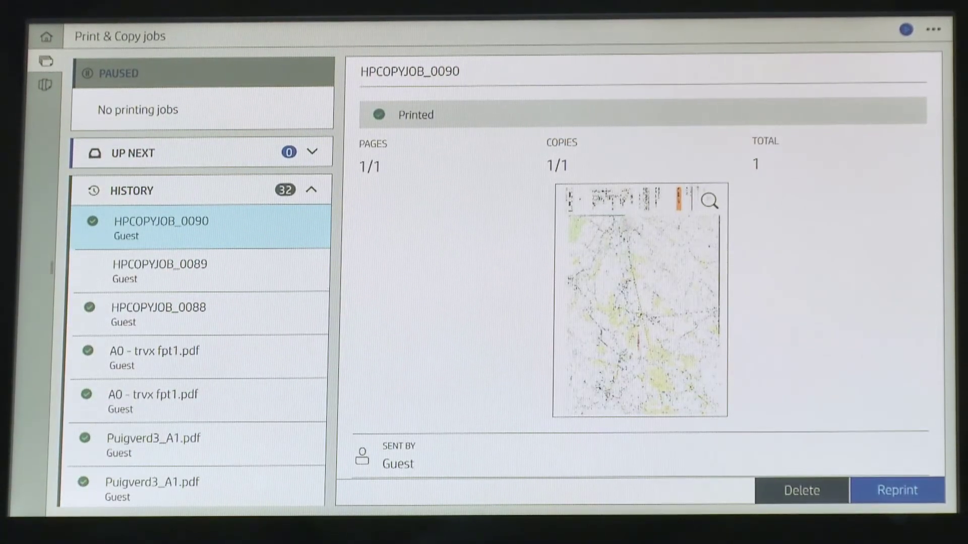
Step: Return to the home screen and log out of the Device user session
click(46, 36)
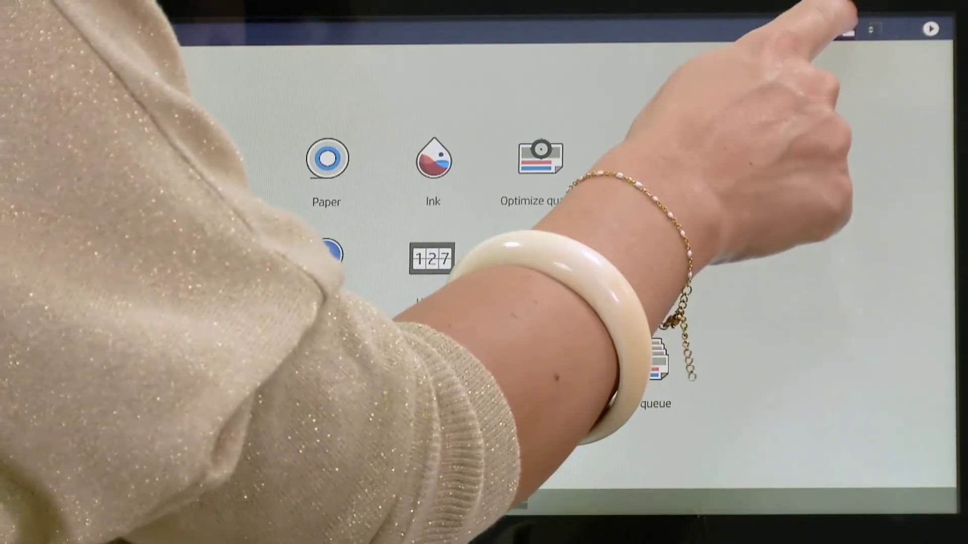
click(847, 29)
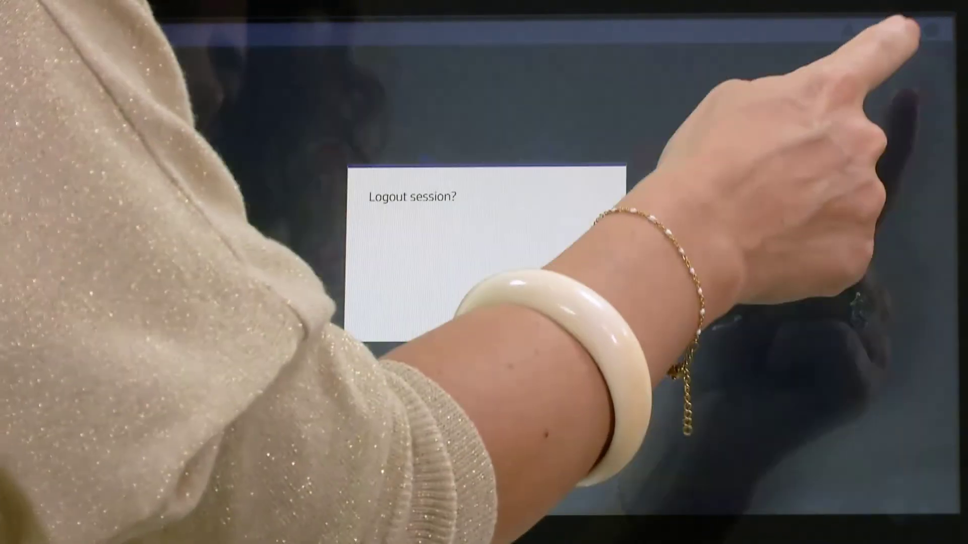
click(555, 352)
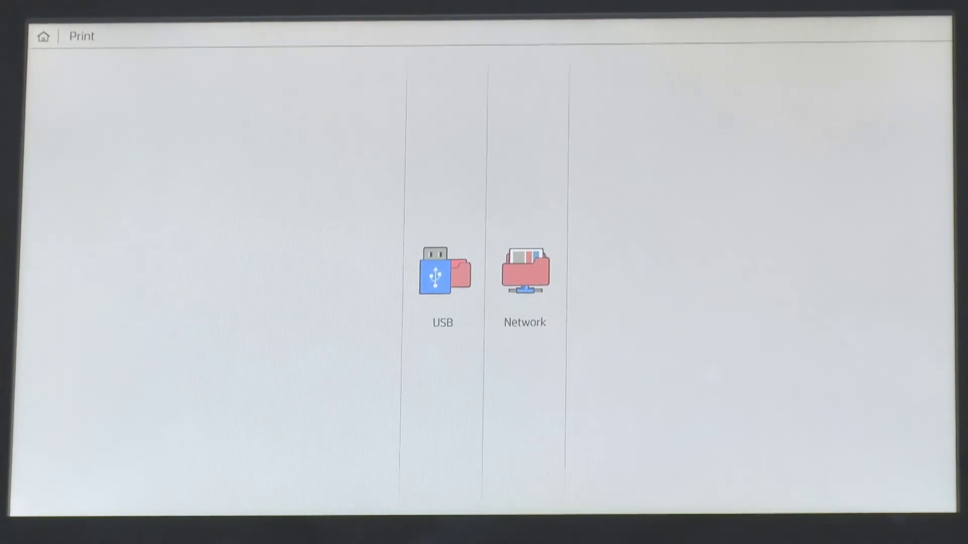
Step: Choose USB printing and authenticate as Device user with the numeric password to browse the drive
click(434, 272)
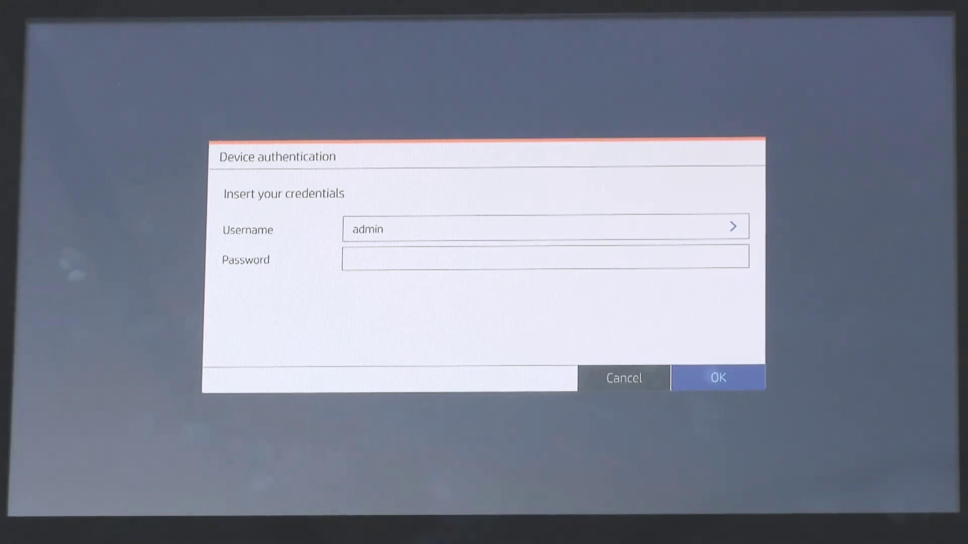
click(428, 228)
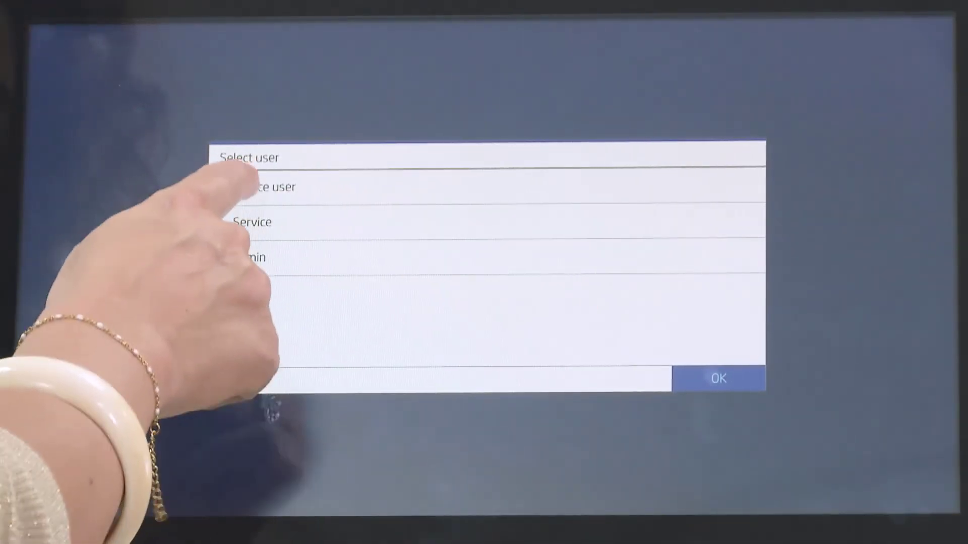
click(252, 187)
click(719, 378)
click(444, 258)
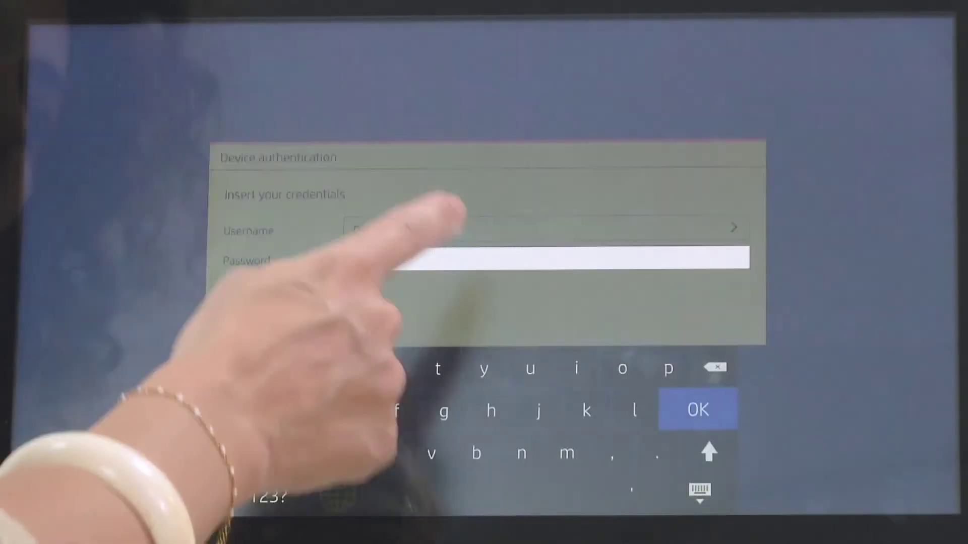
click(267, 496)
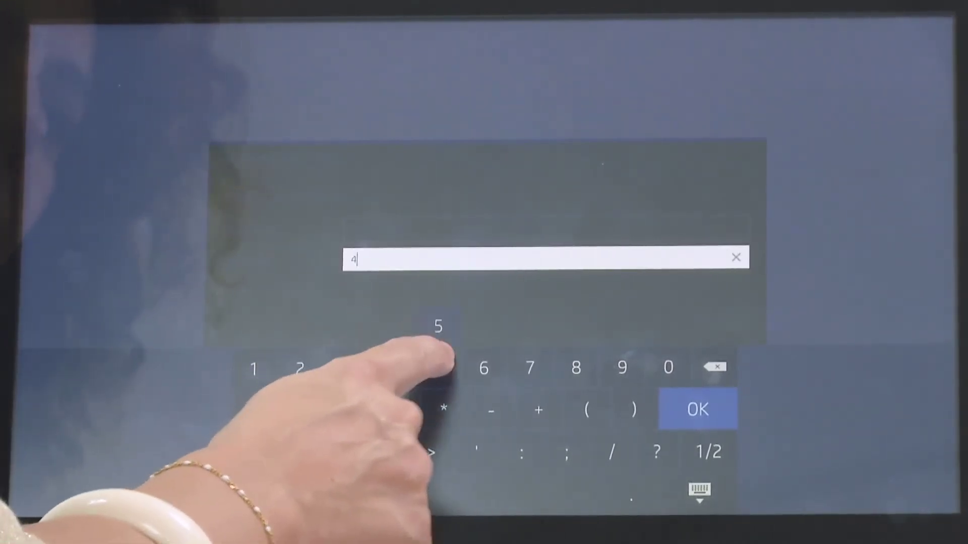
click(698, 409)
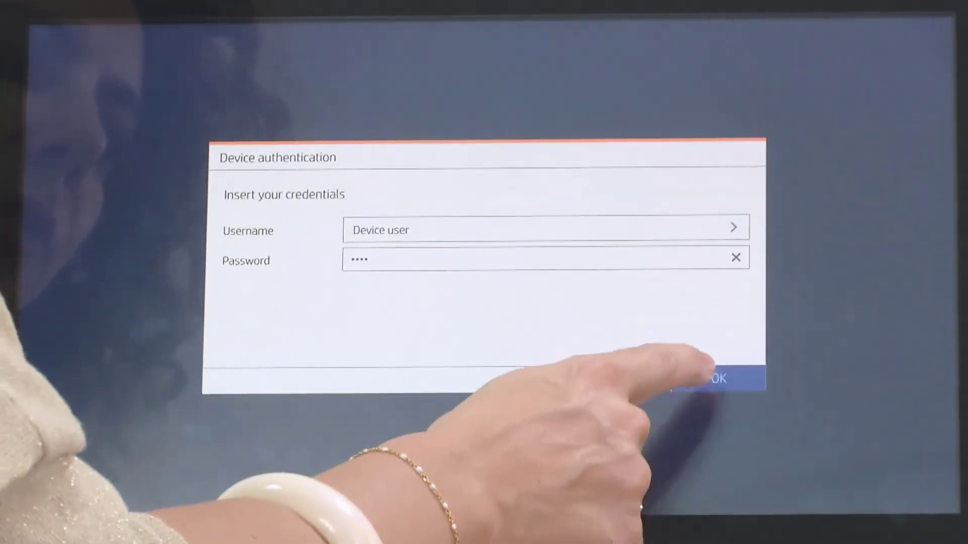
click(719, 378)
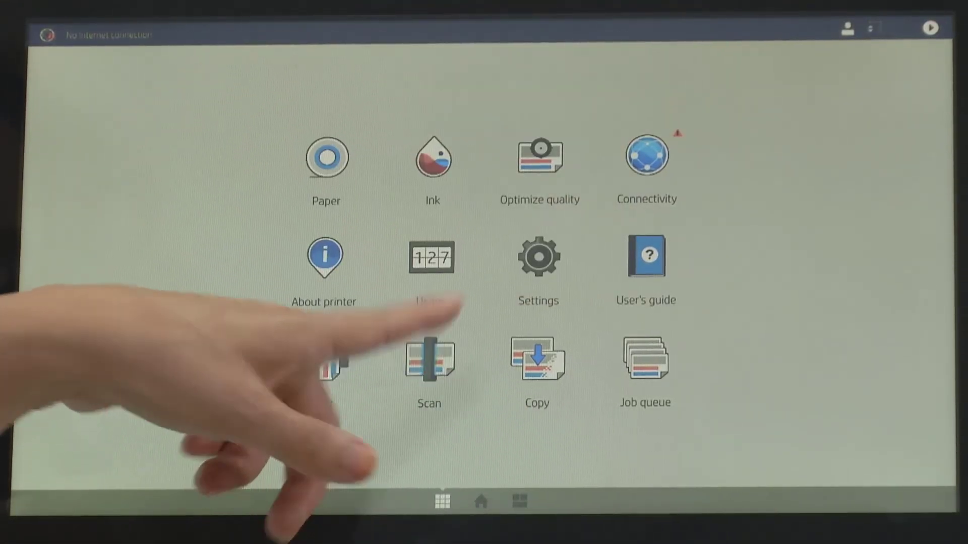
Step: Start Scan, accept the scan configuration, and choose Network folder as the destination
click(429, 358)
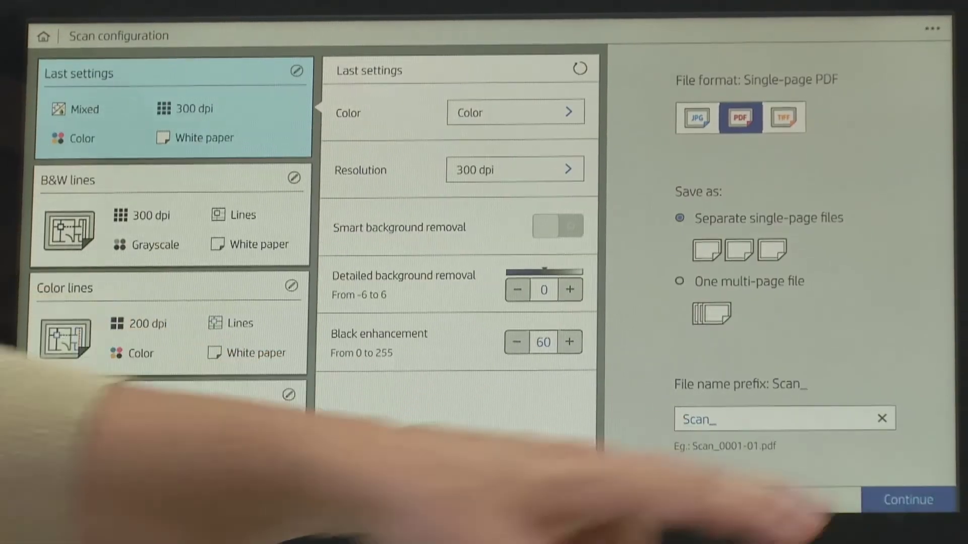
click(908, 500)
click(607, 254)
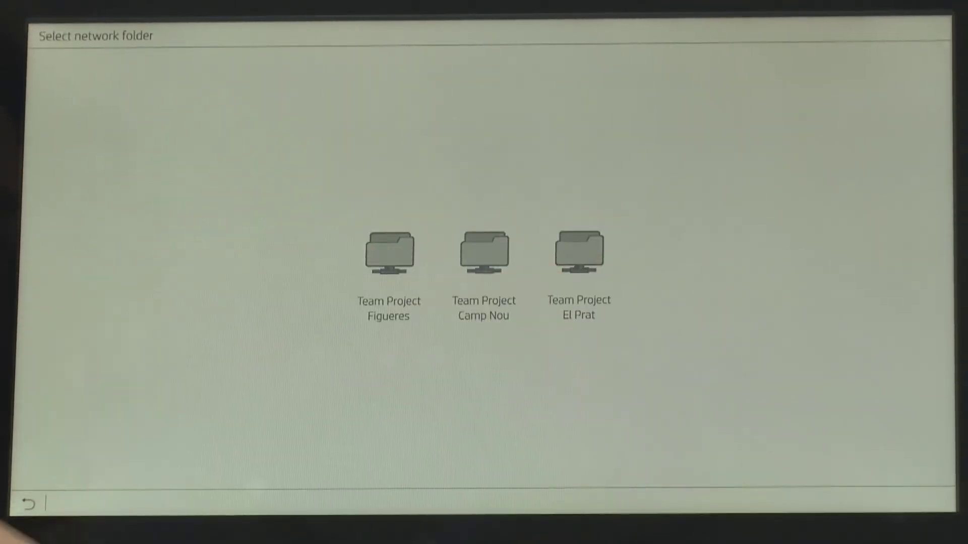